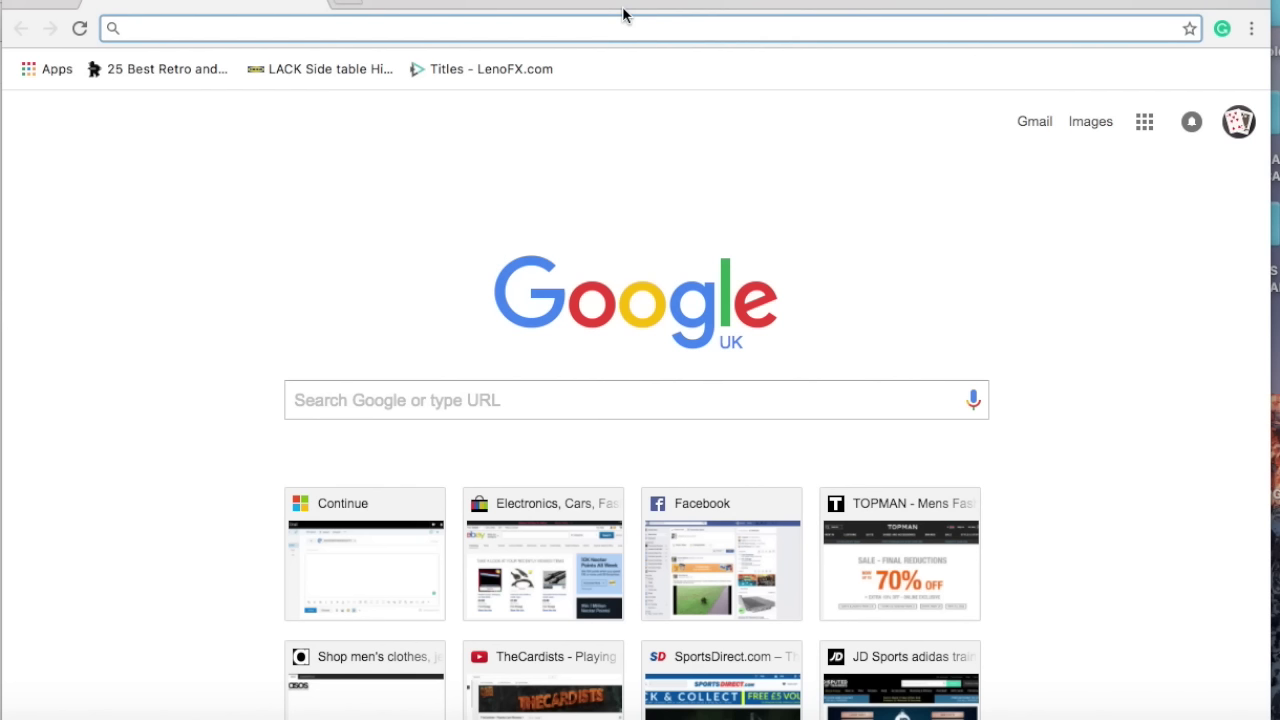
# - Switch to the browser tab with the winner's channel videos, then view its About page
pyautogui.click(310, 3)
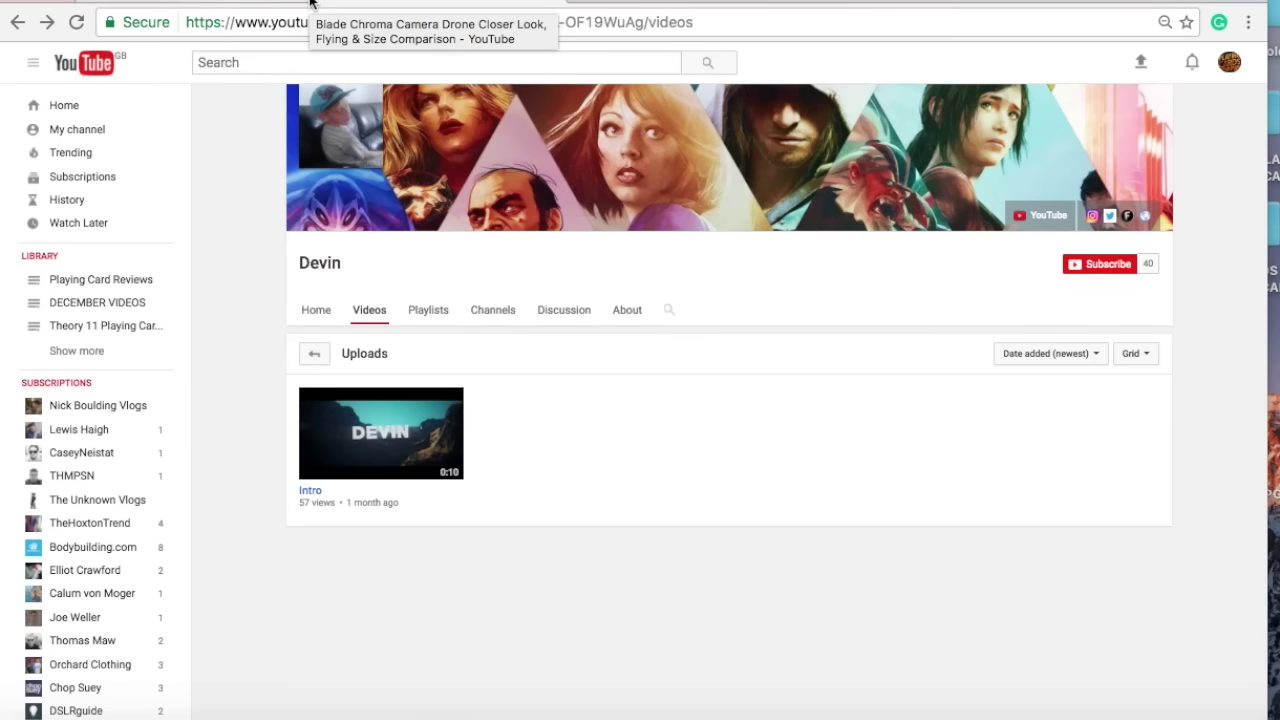
pyautogui.click(617, 313)
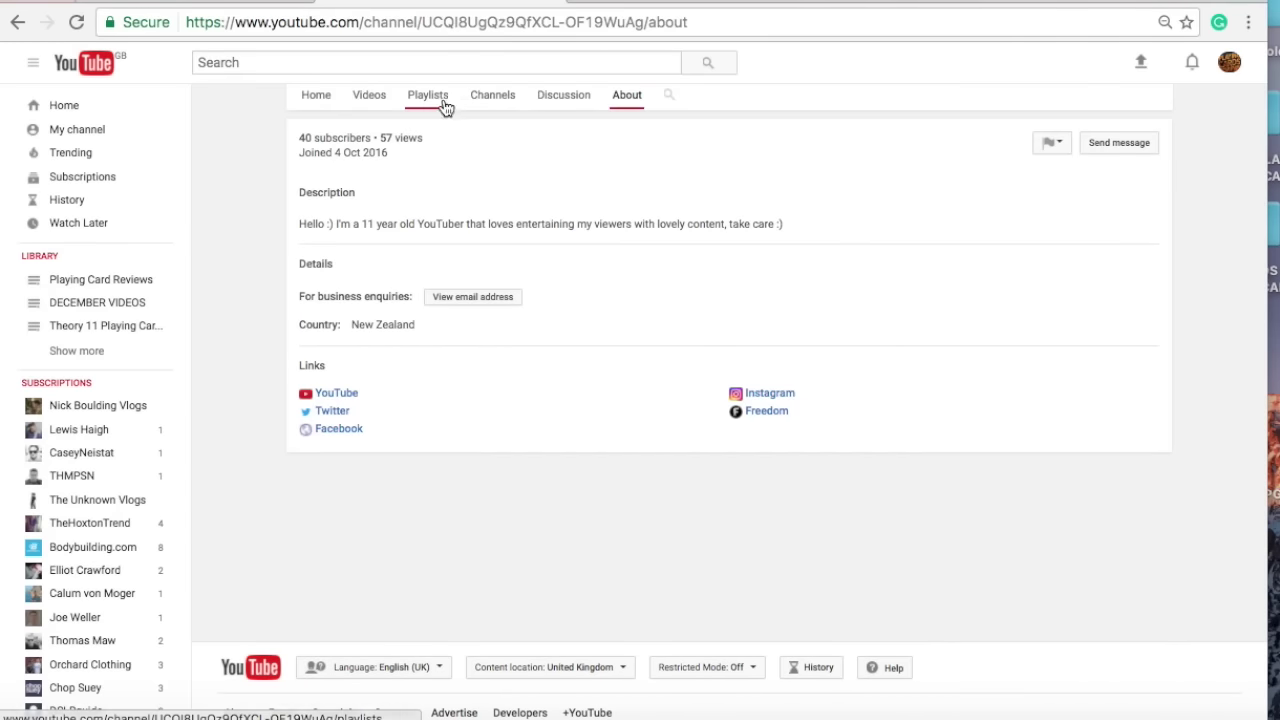
# - Check the channel's Discussion page, then go back to its Home page with uploads
pyautogui.click(563, 112)
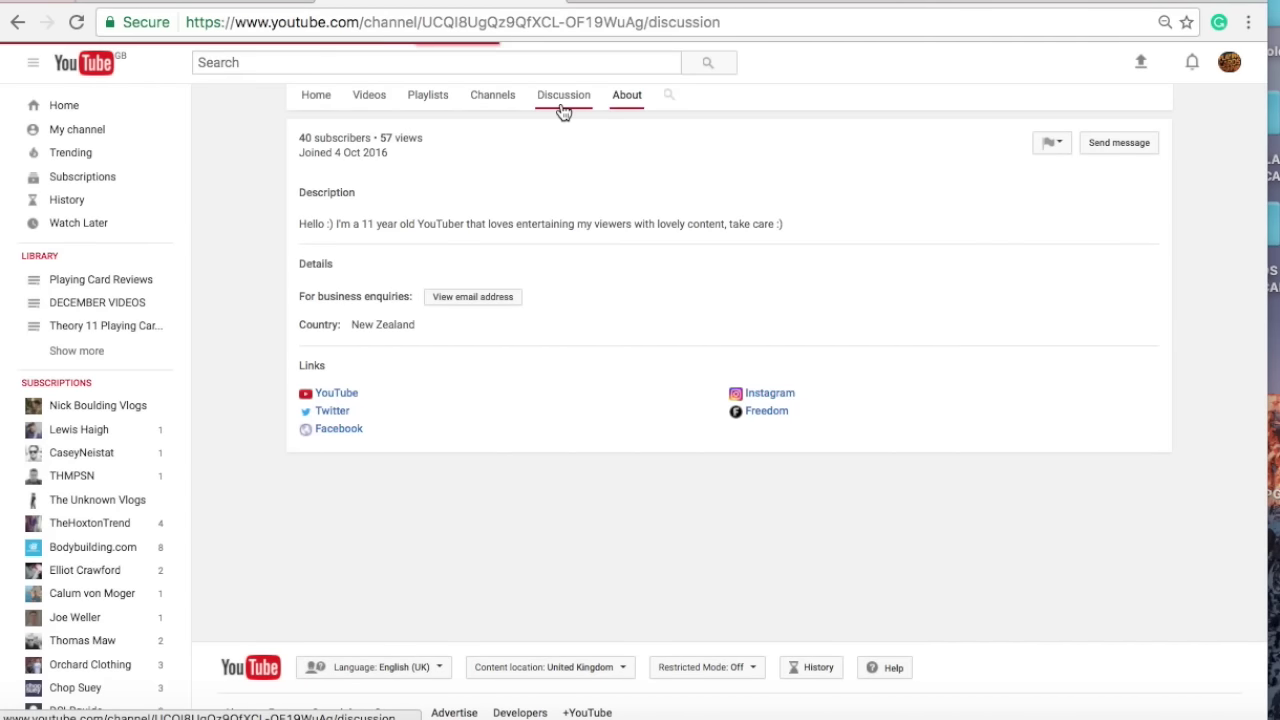
pyautogui.click(320, 104)
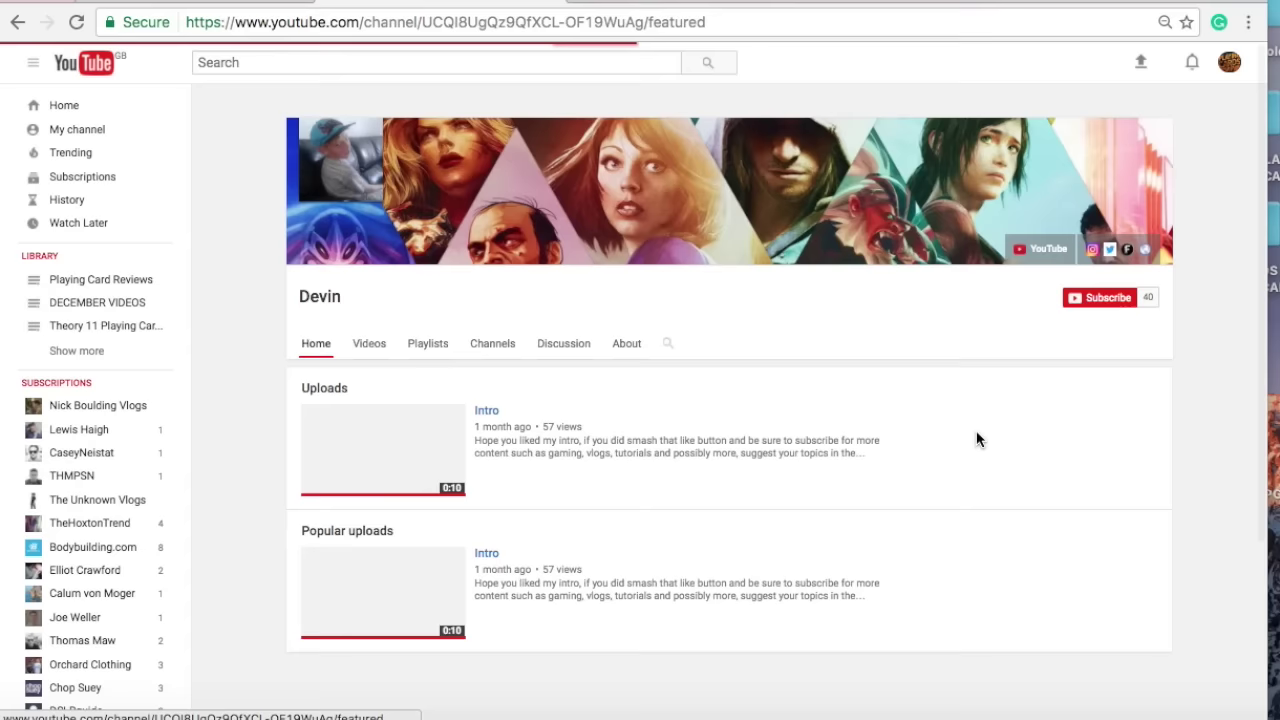
pyautogui.scroll(-1, 978, 439)
pyautogui.scroll(-1, 978, 439)
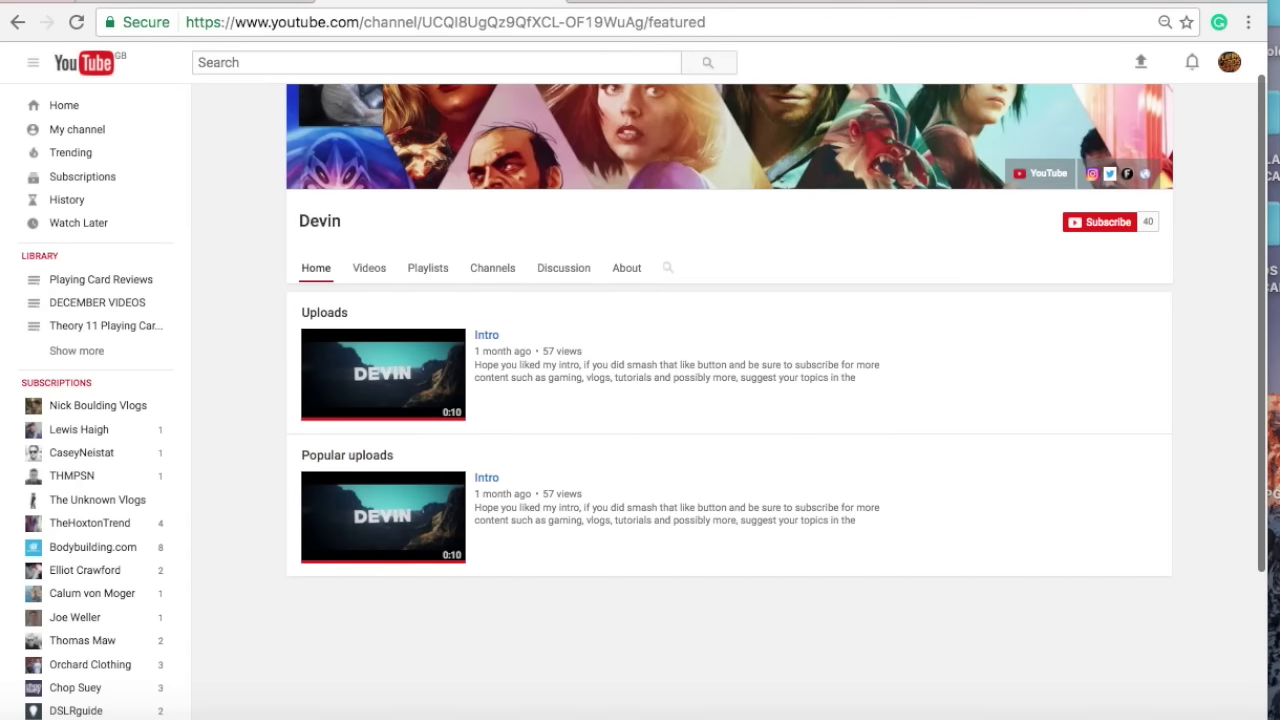
pyautogui.scroll(1, 728, 400)
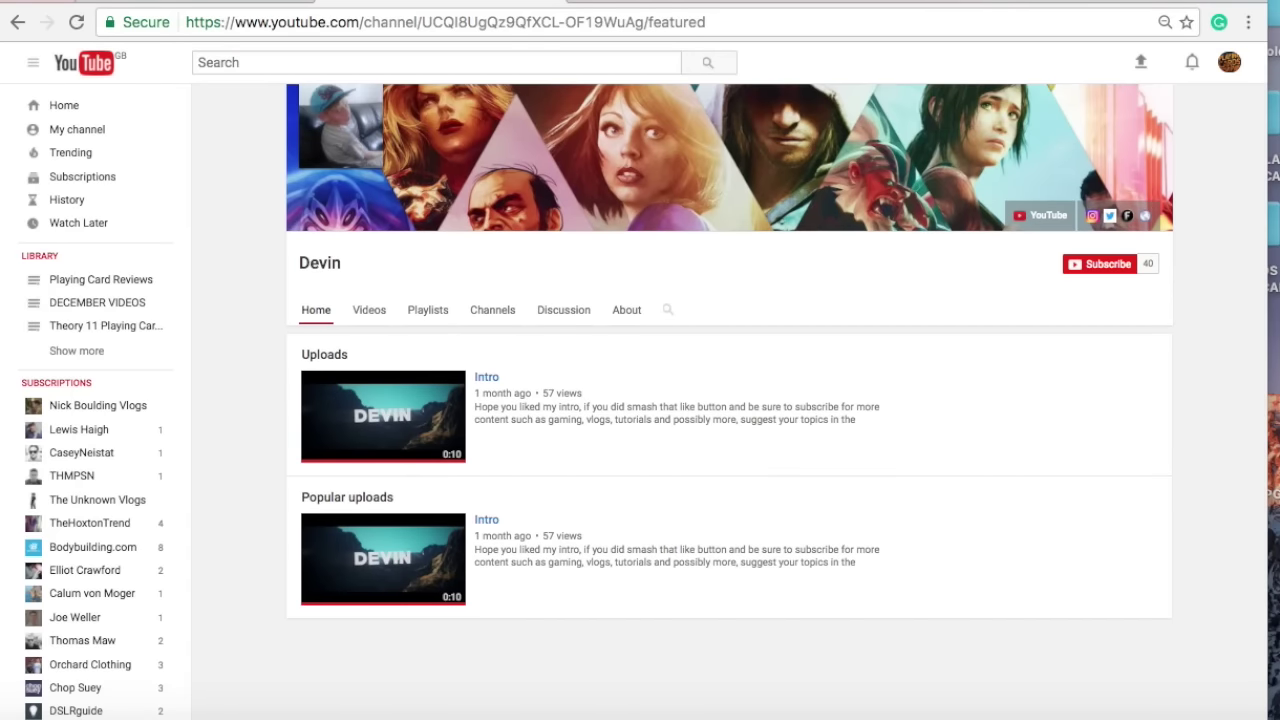